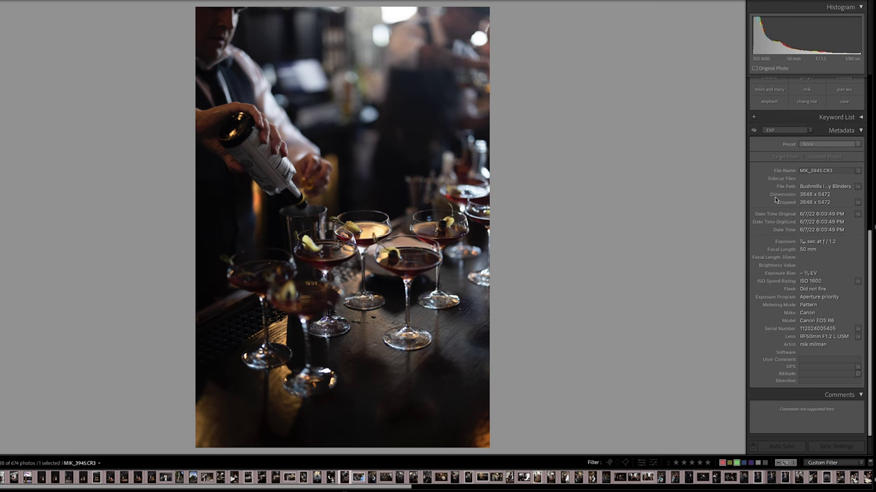
In Develop, try a higher Dehaze on the cocktail photo, undo it, and show Before/After side by side
{"action": "key", "text": "d"}
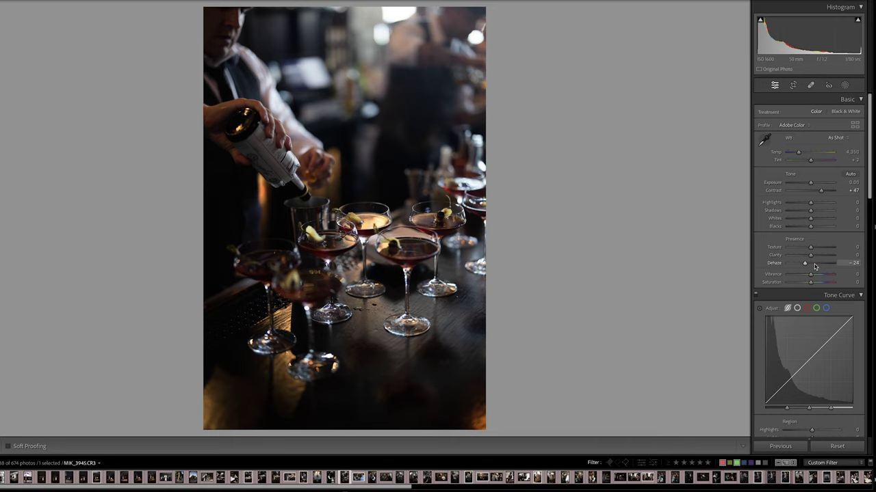
{"action": "mouse_move", "coordinate": [804, 264]}
{"action": "left_mouse_down"}
{"action": "mouse_move", "coordinate": [812, 265]}
{"action": "mouse_move", "coordinate": [775, 267]}
{"action": "mouse_move", "coordinate": [798, 267]}
{"action": "left_mouse_up"}
{"action": "key", "text": "ctrl+z"}
{"action": "key", "text": "y"}
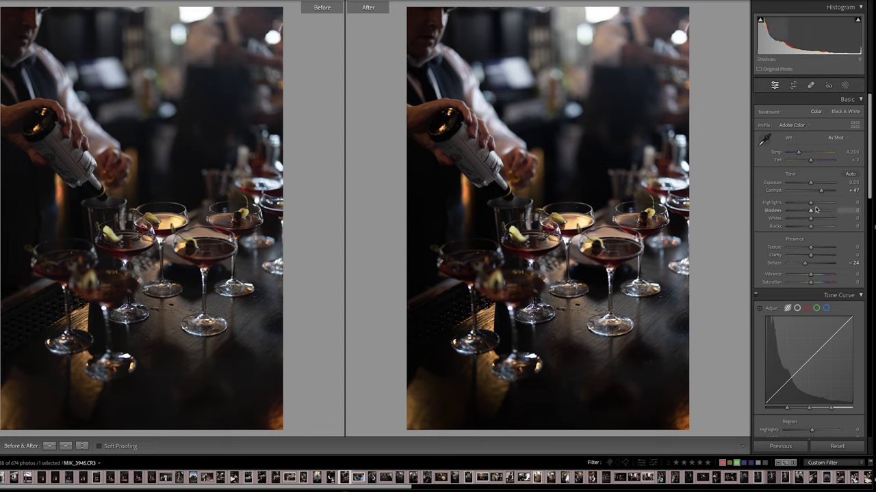
Leave Before/After, try a full Reset and a lower Contrast, and undo both
{"action": "key", "text": "y"}
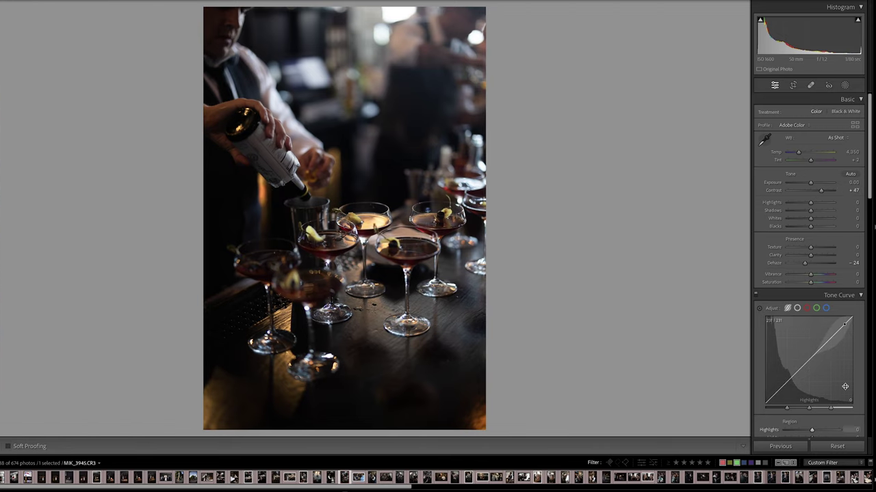
{"action": "left_click", "coordinate": [836, 447]}
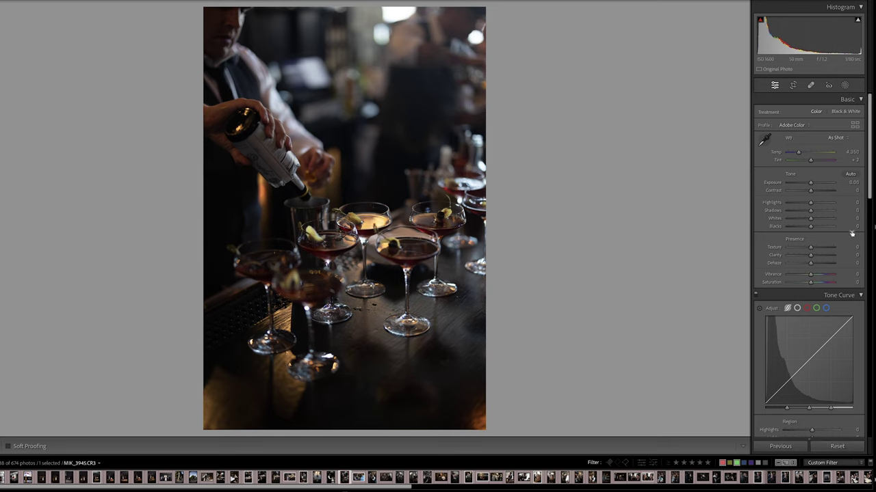
{"action": "key", "text": "ctrl+z"}
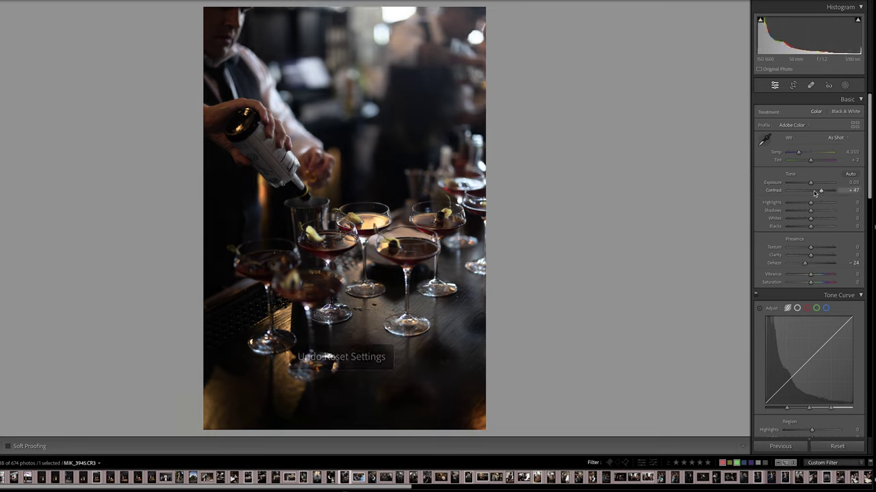
{"action": "left_click_drag", "start_coordinate": [821, 190], "coordinate": [809, 193]}
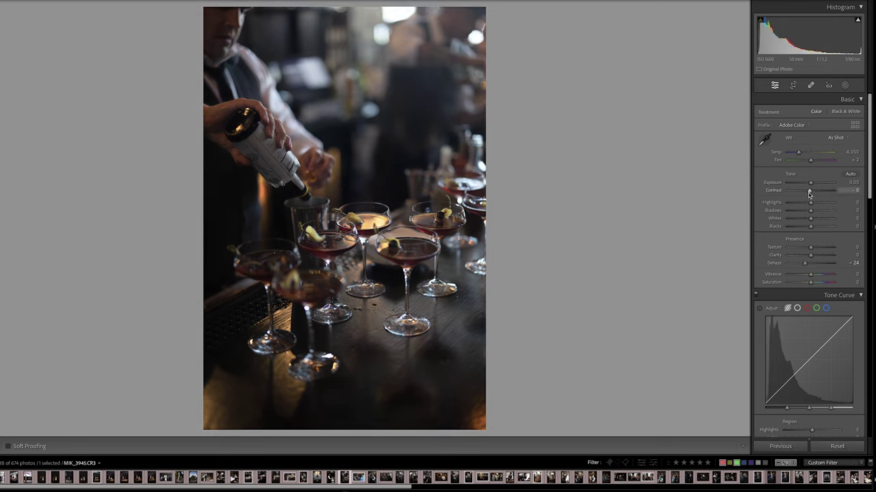
{"action": "key", "text": "ctrl+z"}
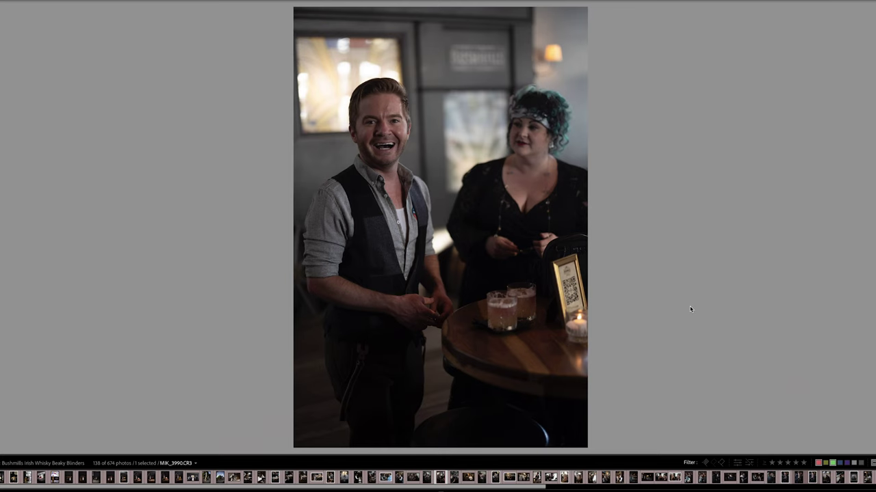
Switch to Grid, select the next photo and view it large in Loupe
{"action": "key", "text": "g"}
{"action": "key", "text": "Right"}
{"action": "key", "text": "e"}
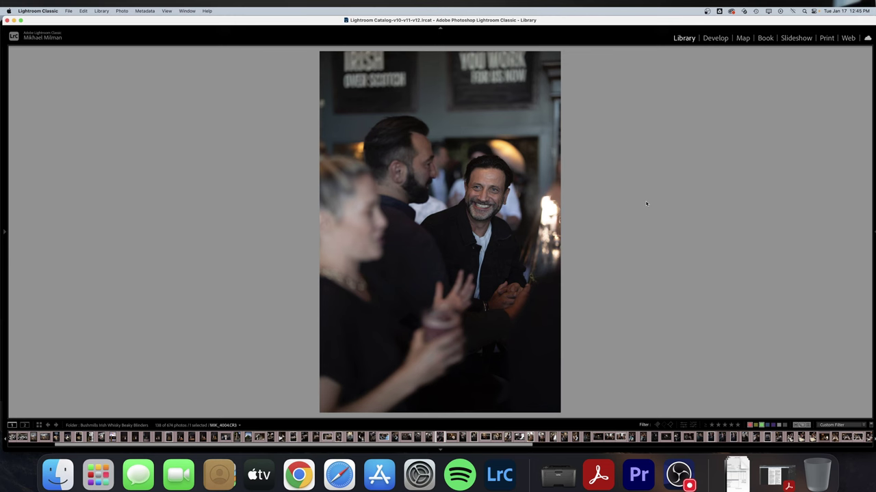
Step through the photos to the group on the sofa and show both side panels
{"action": "key", "text": "Right"}
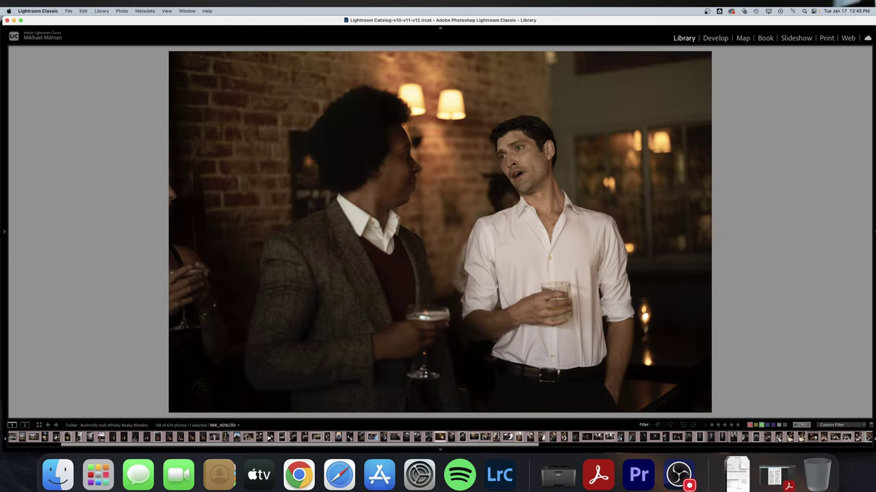
{"action": "key", "text": "Right"}
{"action": "key", "text": "Right"}
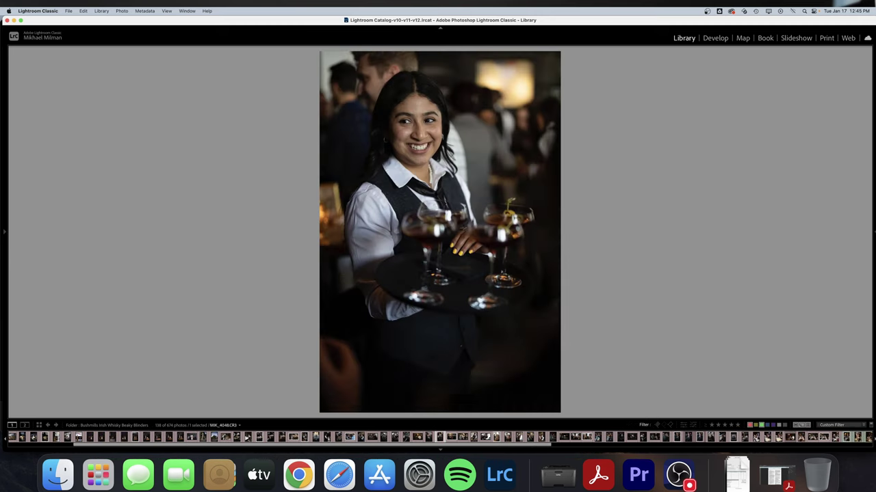
{"action": "key", "text": "Left"}
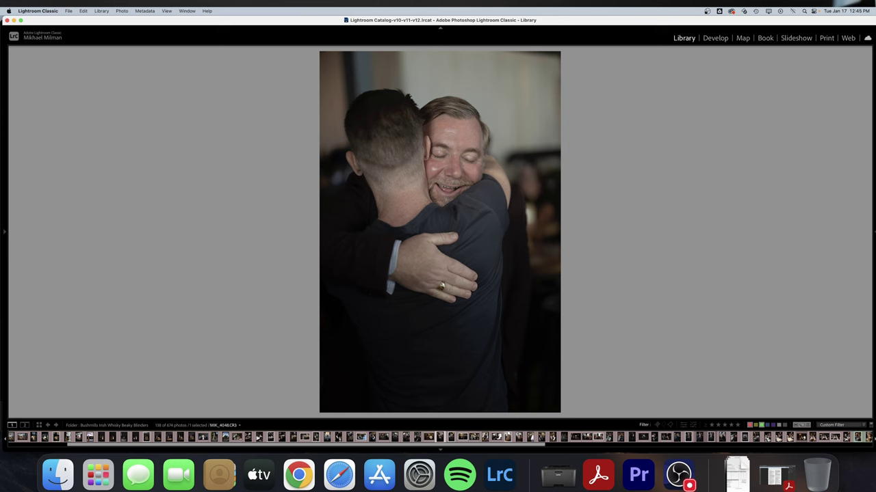
{"action": "key", "text": "Right"}
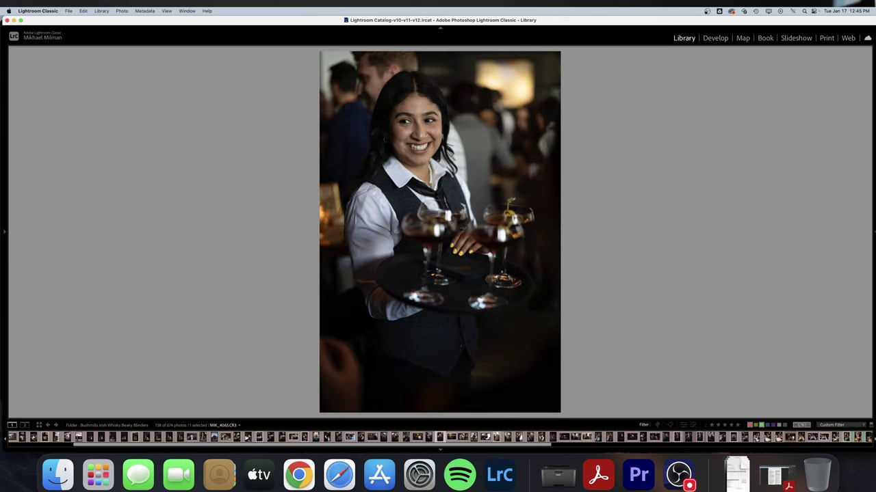
{"action": "key", "text": "Right"}
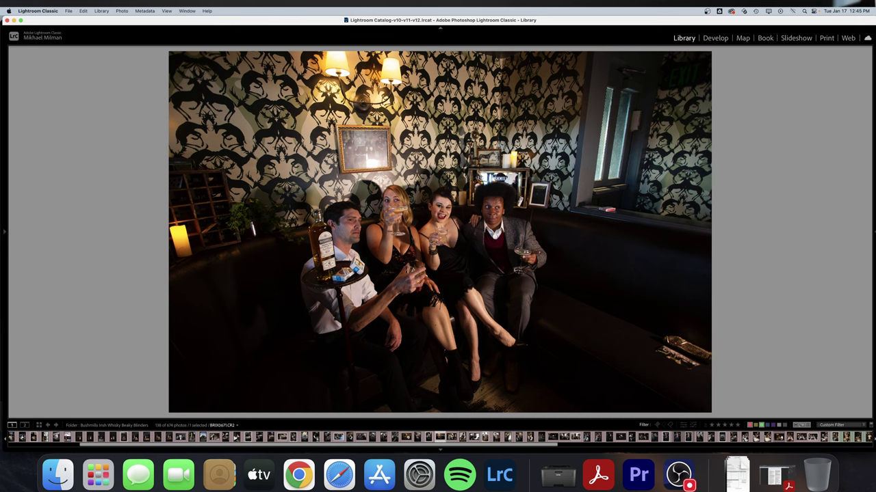
{"action": "key", "text": "Tab"}
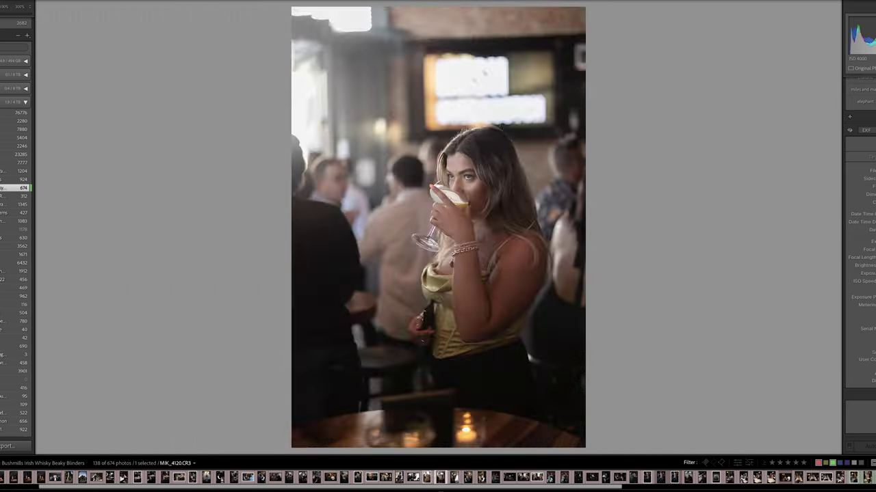
Open the woman's portrait in Develop, compare Before/After with a wider panel, then return to single view
{"action": "key", "text": "d"}
{"action": "key", "text": "y"}
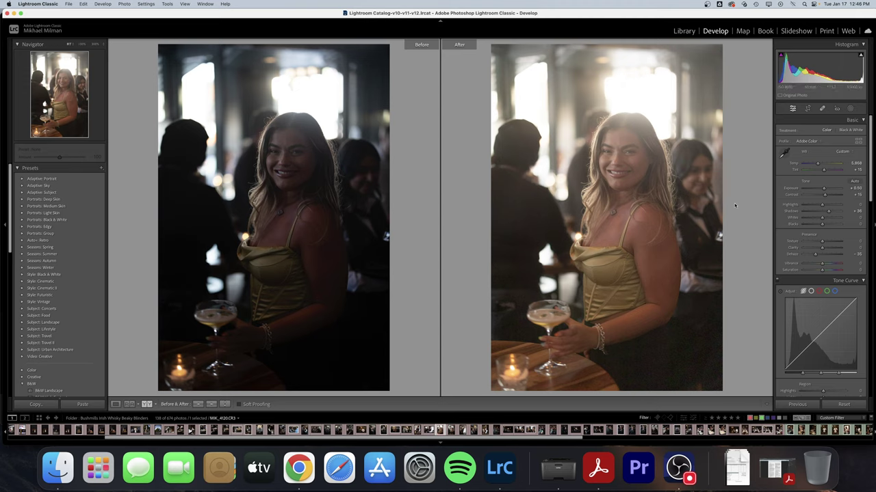
{"action": "left_click_drag", "start_coordinate": [773, 182], "coordinate": [743, 182]}
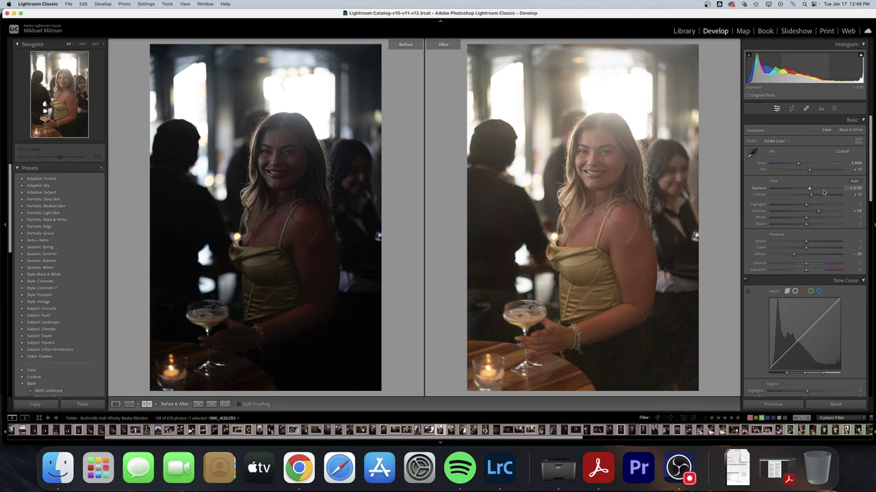
{"action": "key", "text": "y"}
{"action": "key", "text": "y"}
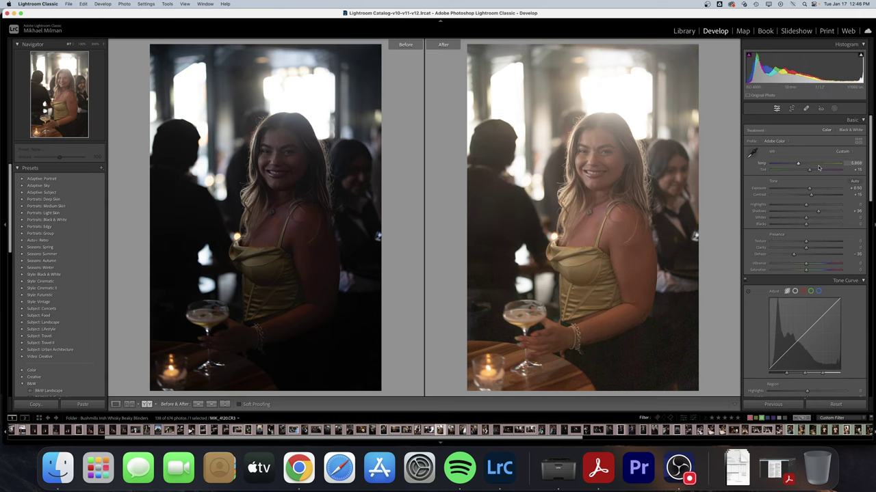
Test resetting the basic adjustments and a much higher Dehaze, undoing both to keep the edits
{"action": "key", "text": "super+shift+r"}
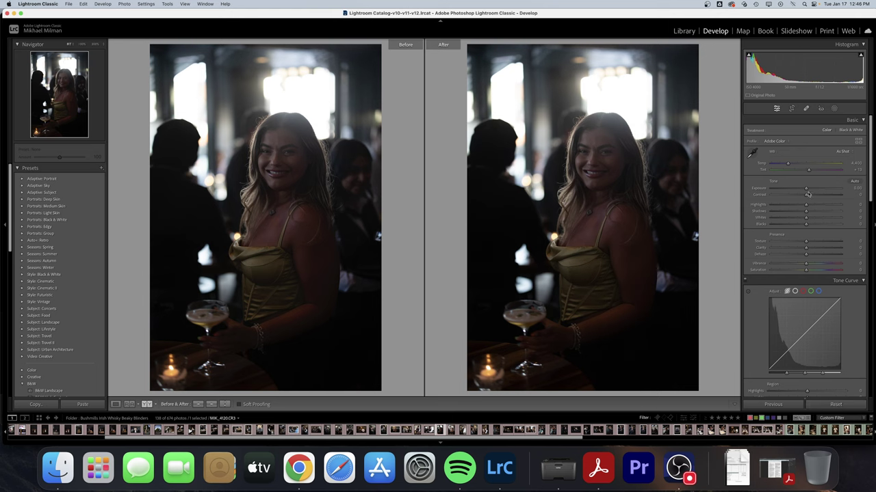
{"action": "key", "text": "super+z"}
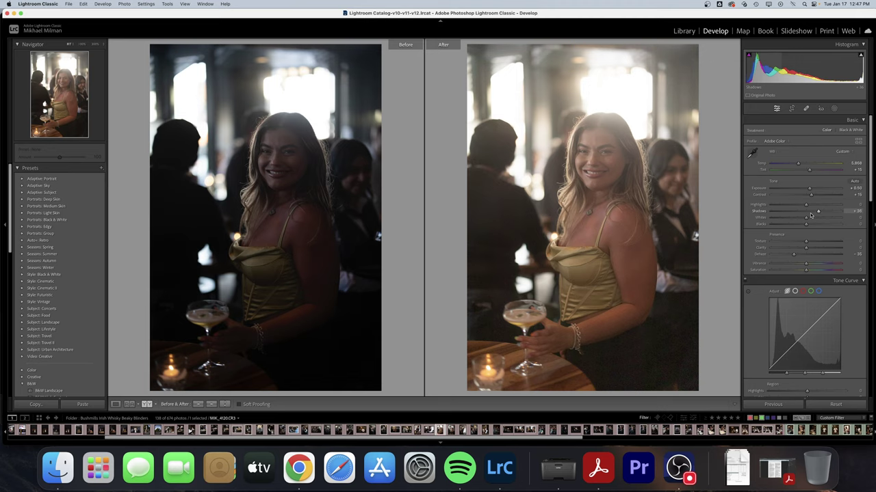
{"action": "left_click", "coordinate": [807, 255]}
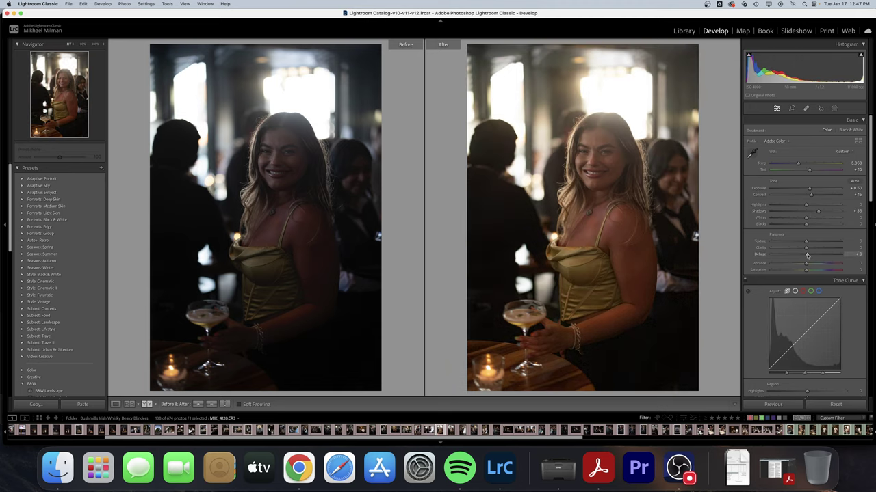
{"action": "key", "text": "super+z"}
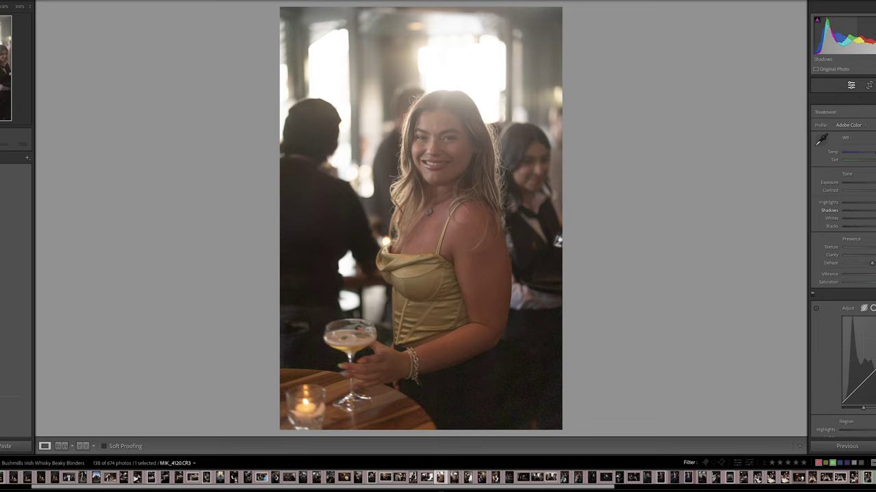
Advance past the waitress with the tray to MIK_4135, the bartender shaking a cocktail
{"action": "key", "text": "Right"}
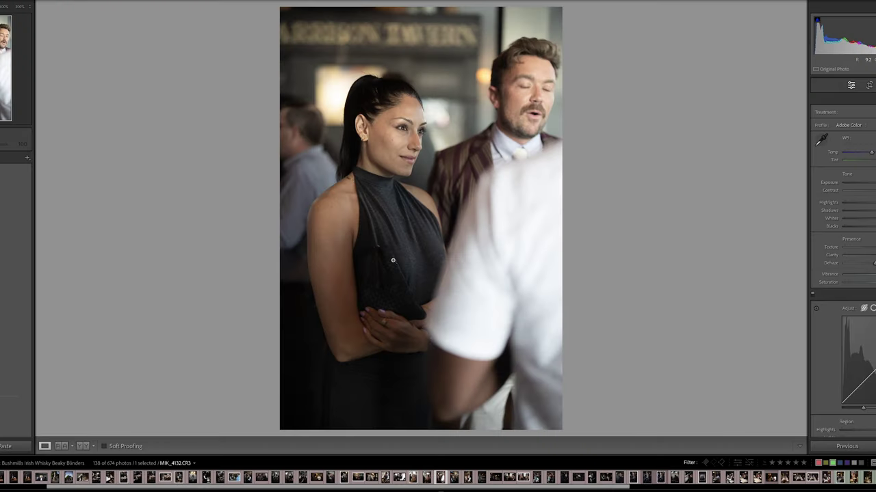
{"action": "key", "text": "Right"}
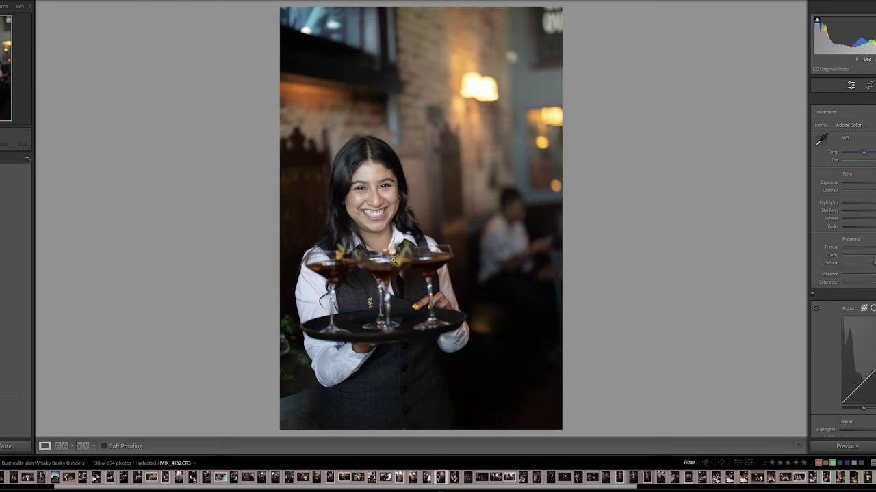
{"action": "key", "text": "Right"}
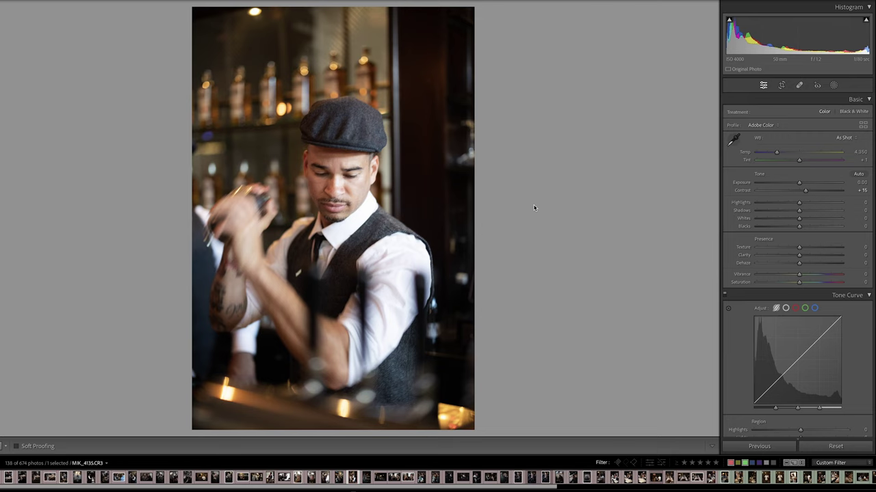
Advance past the bottle wall to MIK_4142, peeking one photo ahead and coming back
{"action": "key", "text": "Right"}
{"action": "key", "text": "Right"}
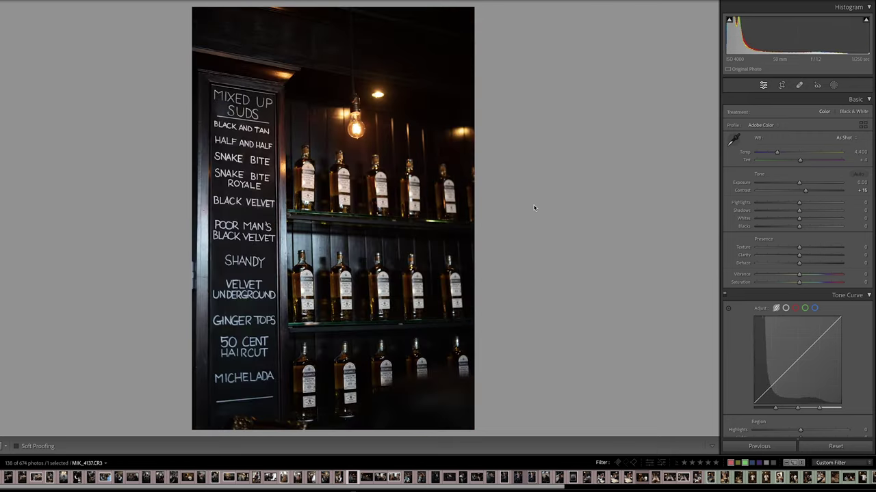
{"action": "key", "text": "Right"}
{"action": "key", "text": "Right"}
{"action": "key", "text": "Right"}
{"action": "key", "text": "Right"}
{"action": "key", "text": "Right"}
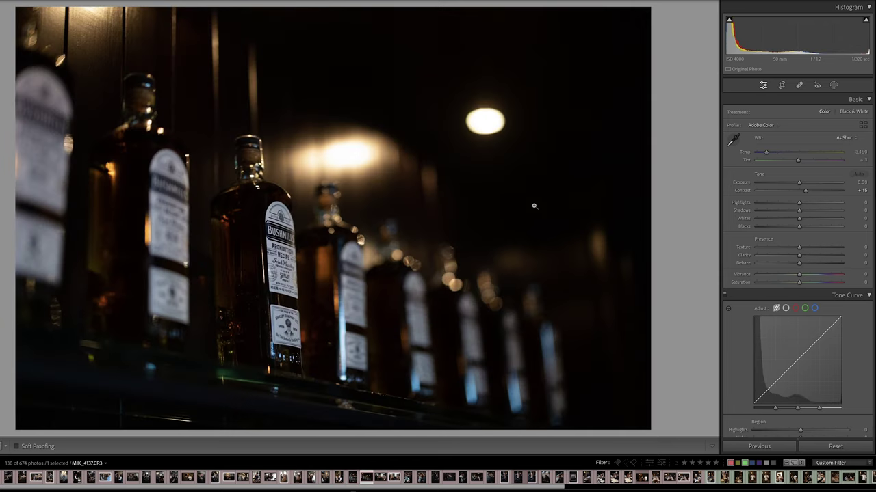
{"action": "key", "text": "Right"}
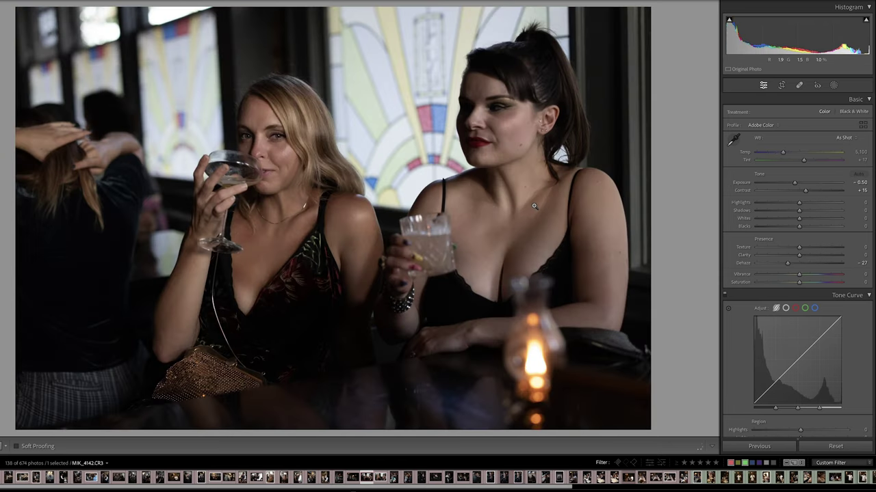
{"action": "key", "text": "Left"}
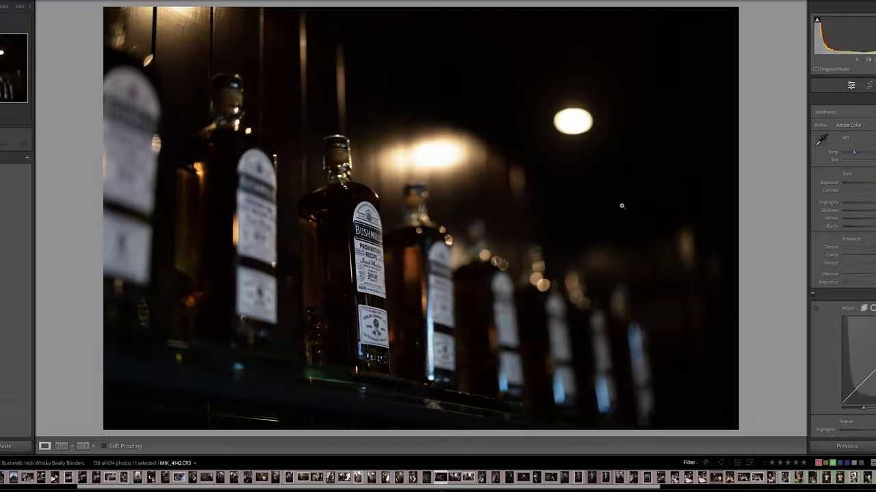
Advance to MIK_4170 and MIK_4175 of the two women and compare them side by side
{"action": "key", "text": "Right"}
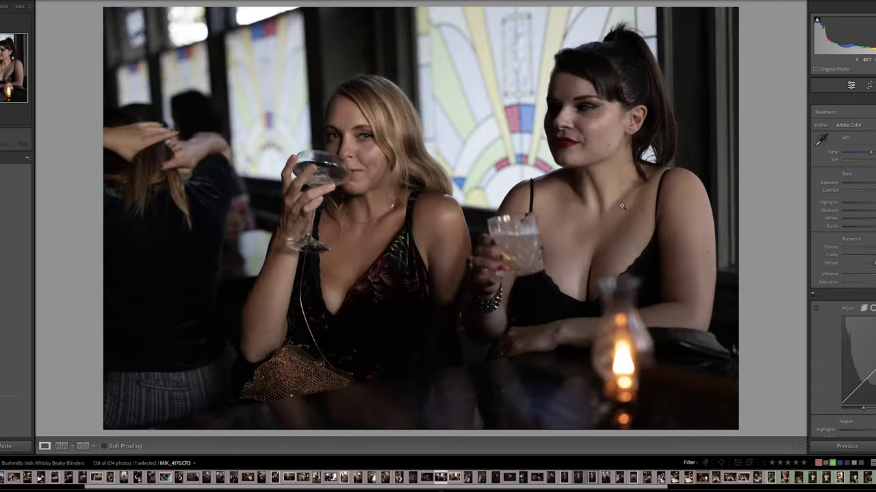
{"action": "key", "text": "Right"}
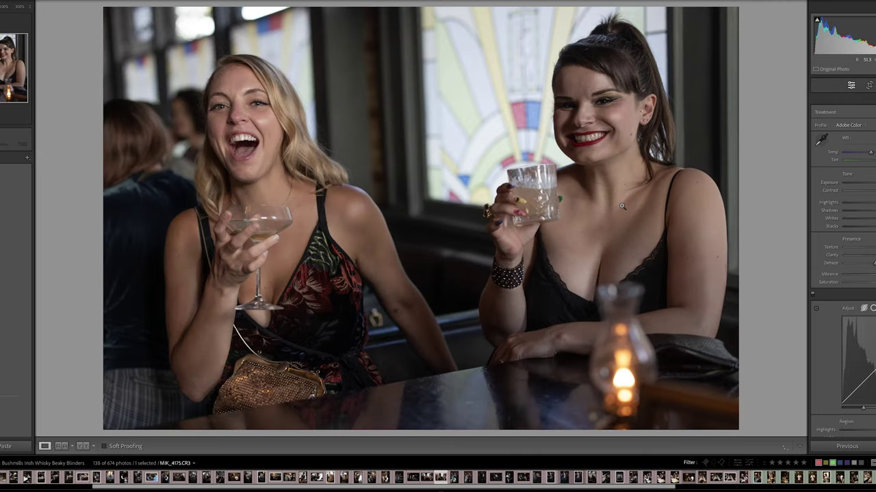
{"action": "key", "text": "Right"}
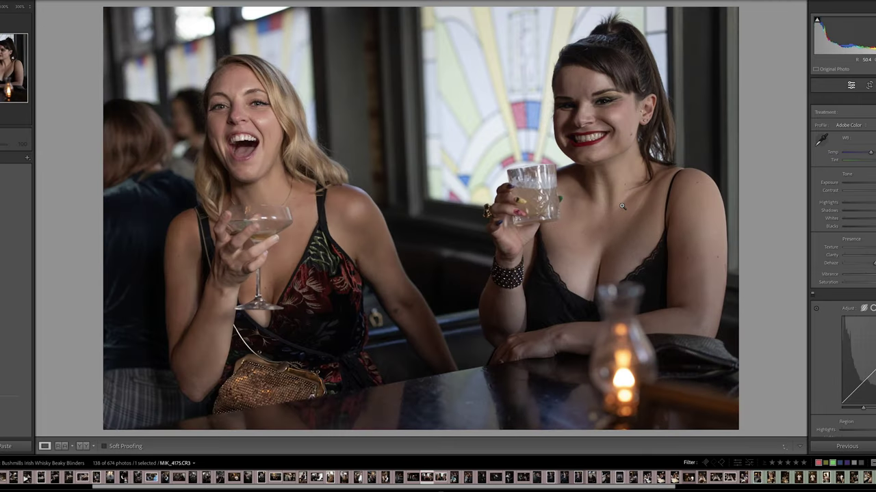
{"action": "key", "text": "c"}
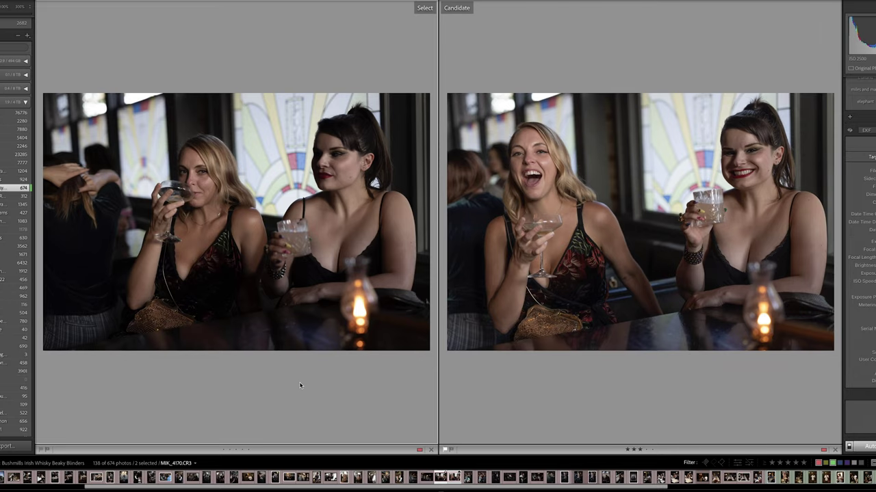
Navigate the grid to MIK_4246, make a virtual copy, and view Copy 1 full size
{"action": "key", "text": "g"}
{"action": "key", "text": "Right"}
{"action": "key", "text": "Down"}
{"action": "key", "text": "Left"}
{"action": "key", "text": "Right"}
{"action": "key", "text": "Right"}
{"action": "key", "text": "Right"}
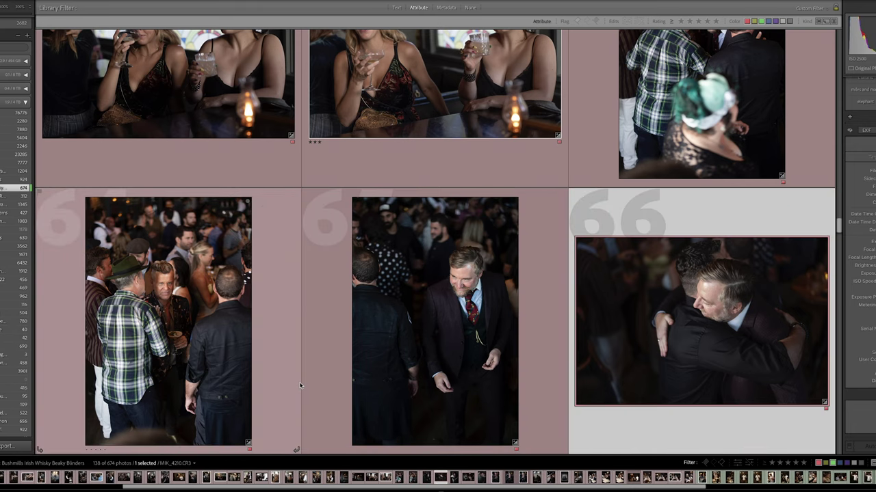
{"action": "key", "text": "Right"}
{"action": "key", "text": "Right"}
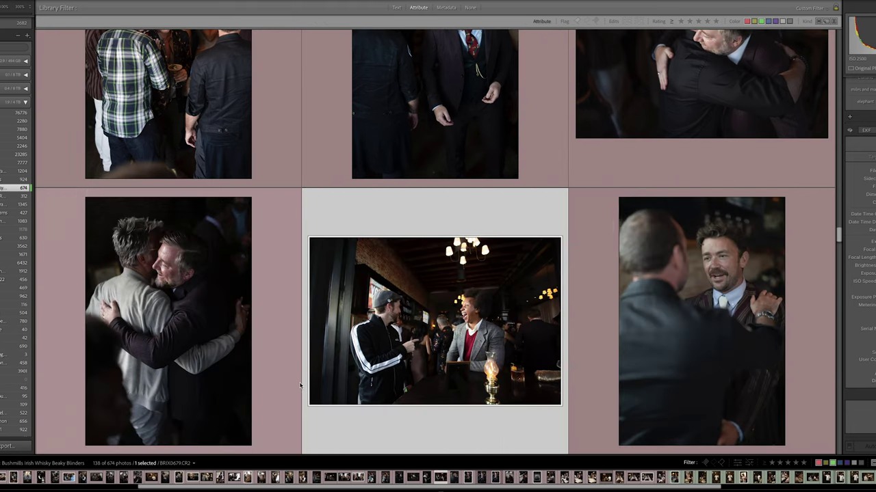
{"action": "key", "text": "Right"}
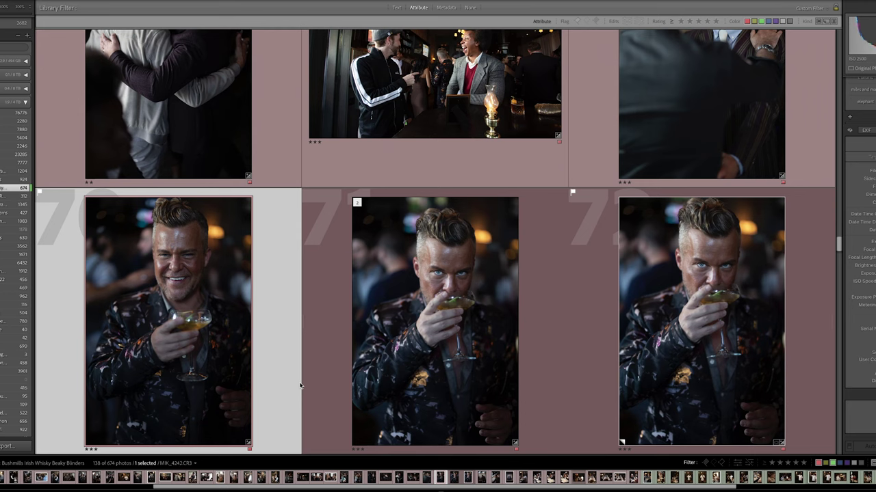
{"action": "key", "text": "Right"}
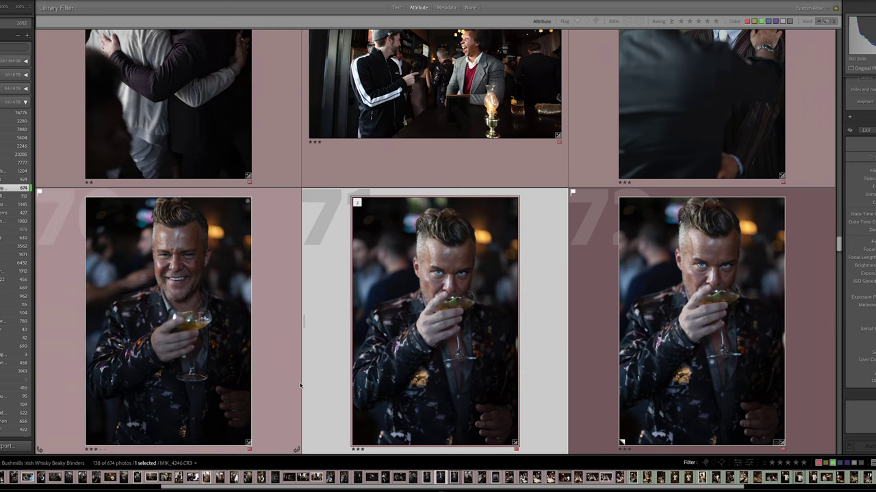
{"action": "key", "text": "ctrl+apostrophe"}
{"action": "key", "text": "e"}
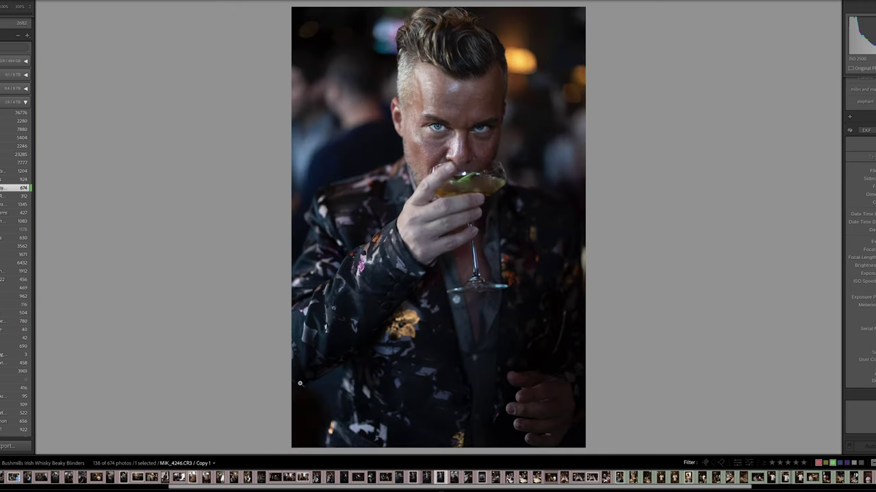